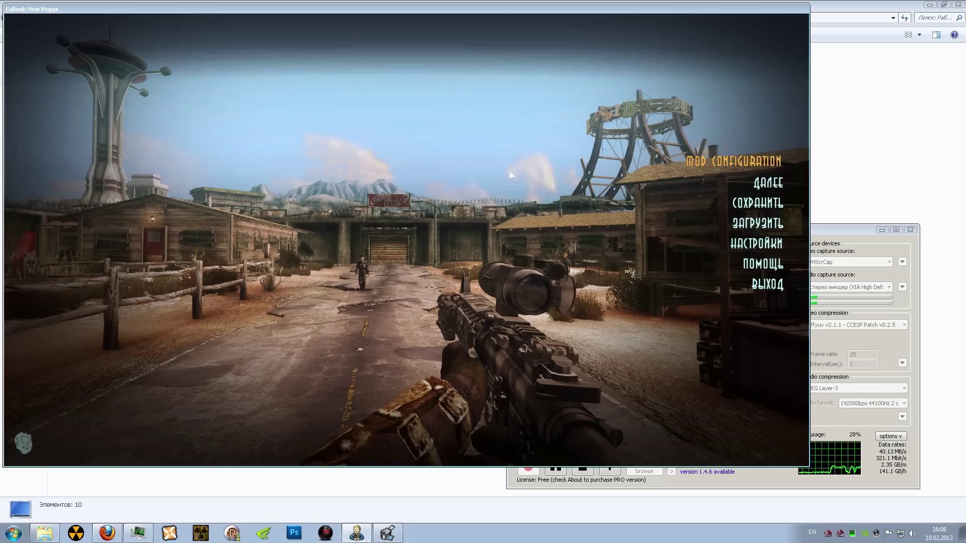
# Resume play and walk past the NPC and motorbike into the bushes by the wooden buildings.
pyautogui.press('Escape')
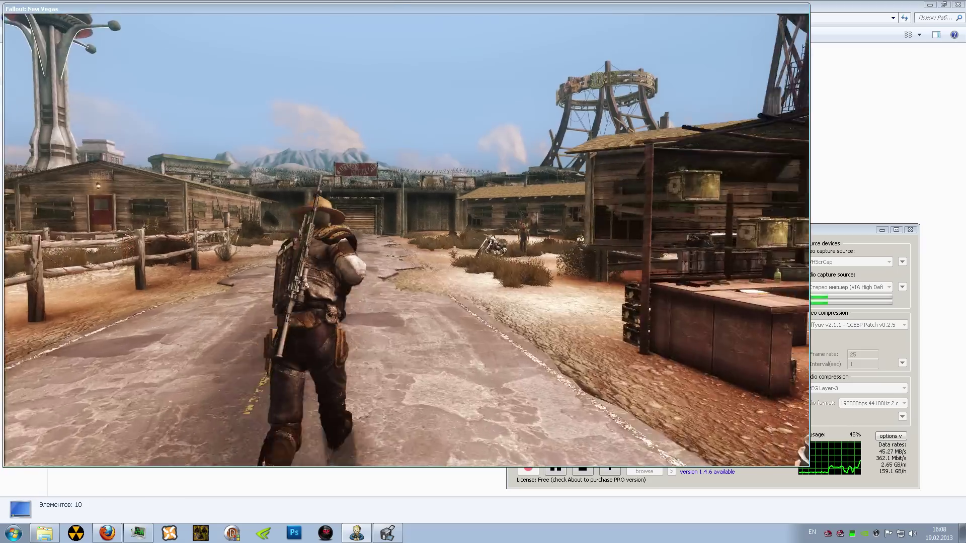
pyautogui.press('w')
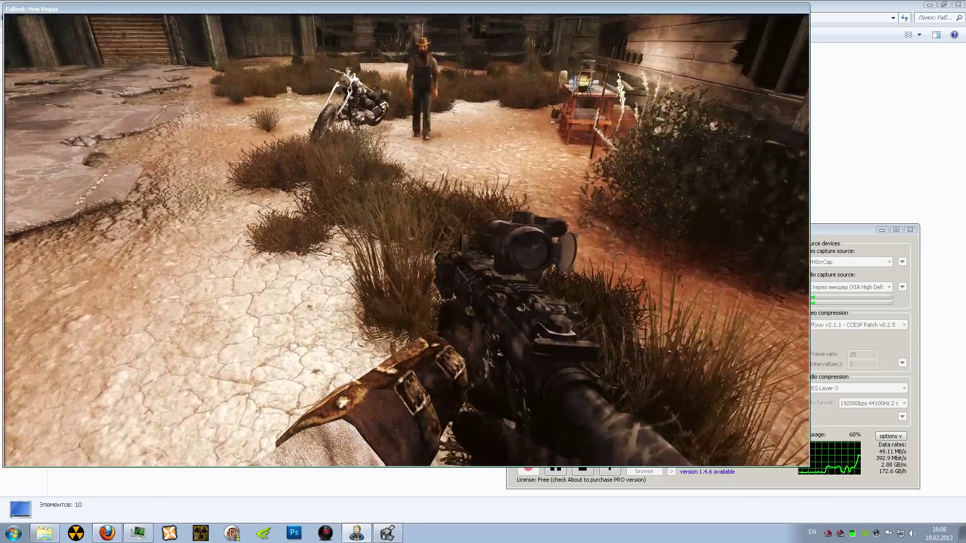
pyautogui.press('w')
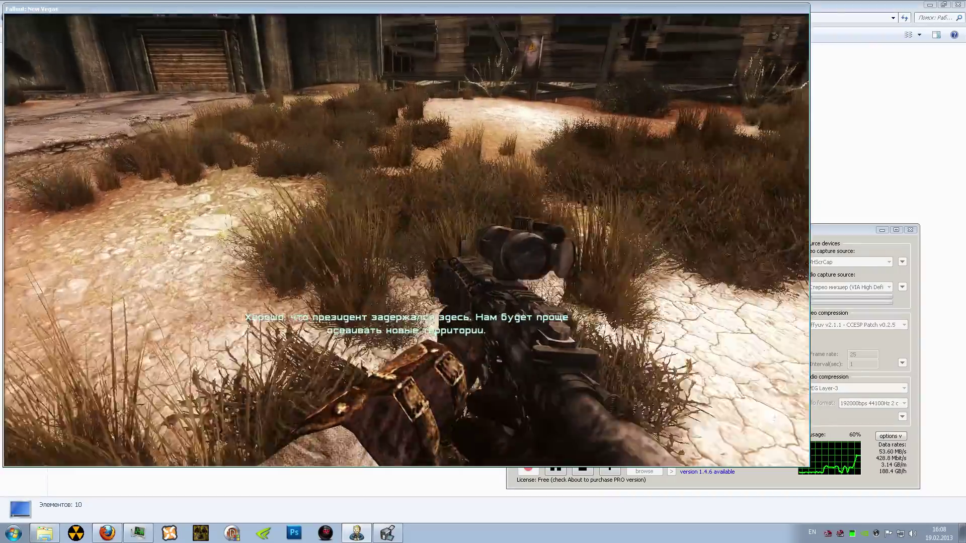
pyautogui.press('w')
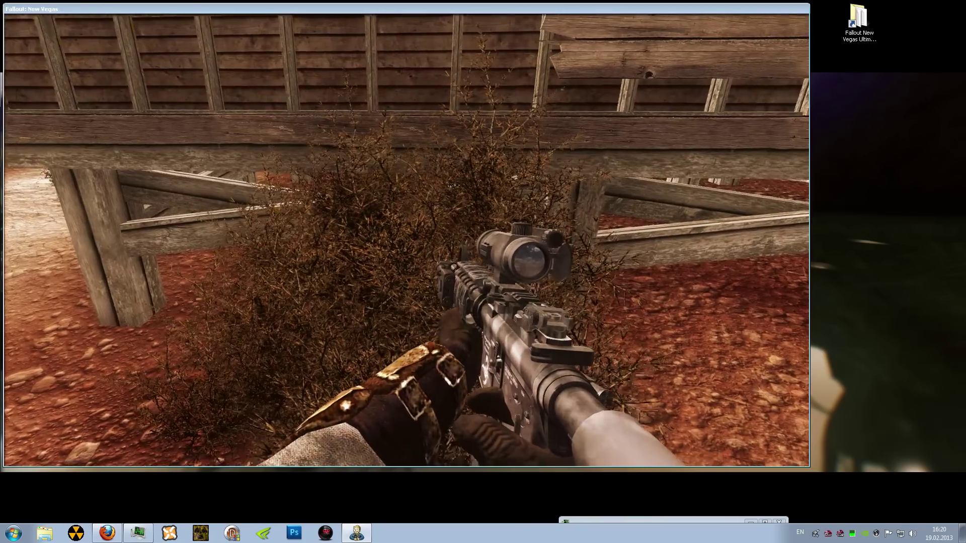
# Turn on 'Enable subtle DoF' in the Pip-Boy's [NVEC DoF Options] apparel item, then close the Pip-Boy.
pyautogui.press('Tab')
pyautogui.press('Down')
pyautogui.press('Down')
pyautogui.press('Down')
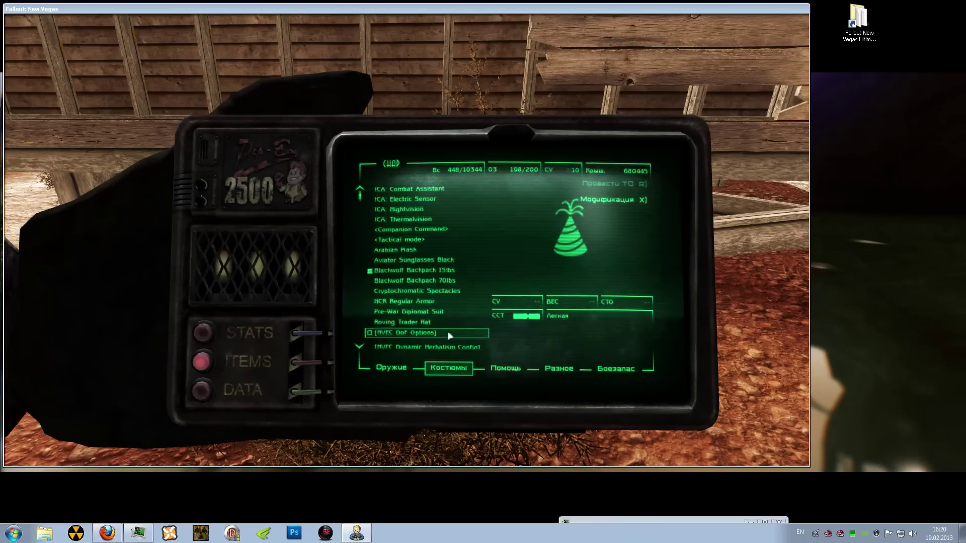
pyautogui.press('Return')
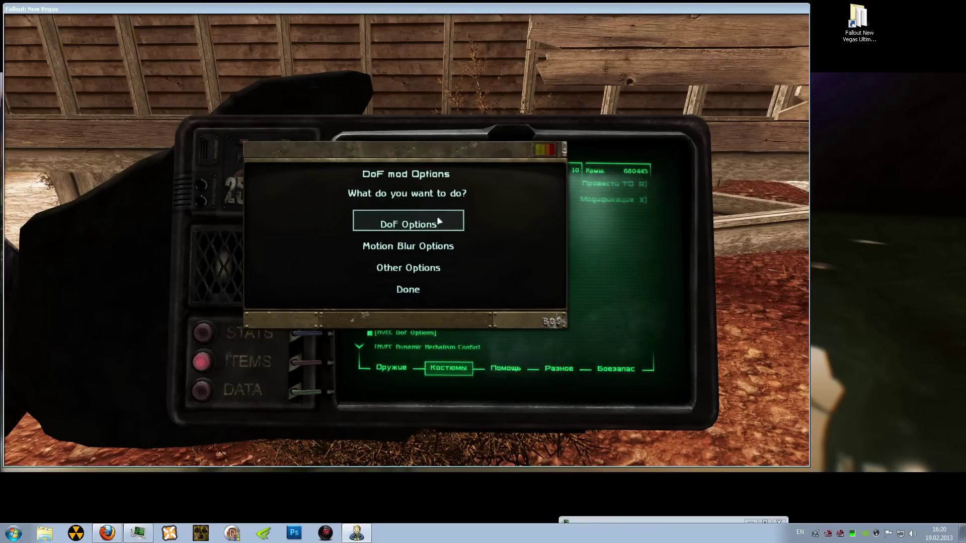
pyautogui.click(439, 222)
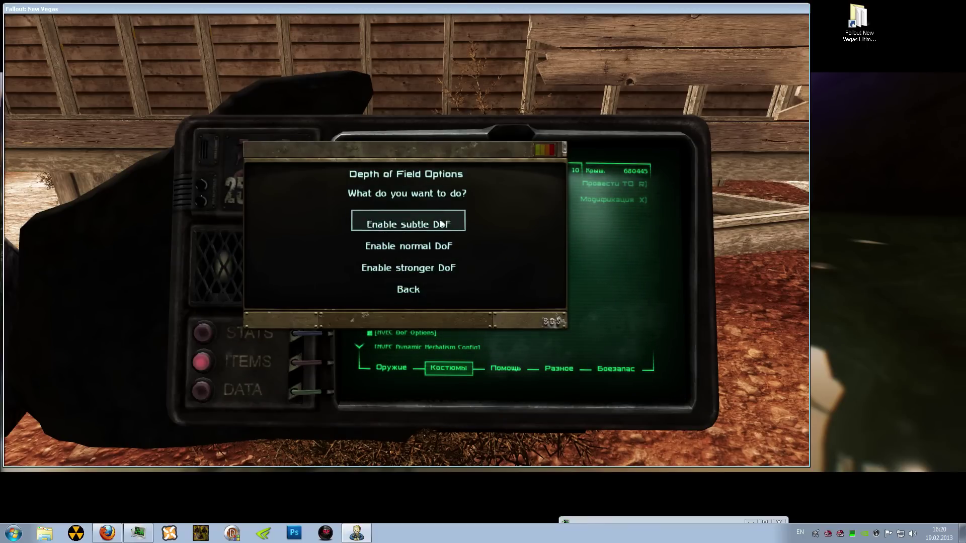
pyautogui.click(440, 223)
pyautogui.click(445, 287)
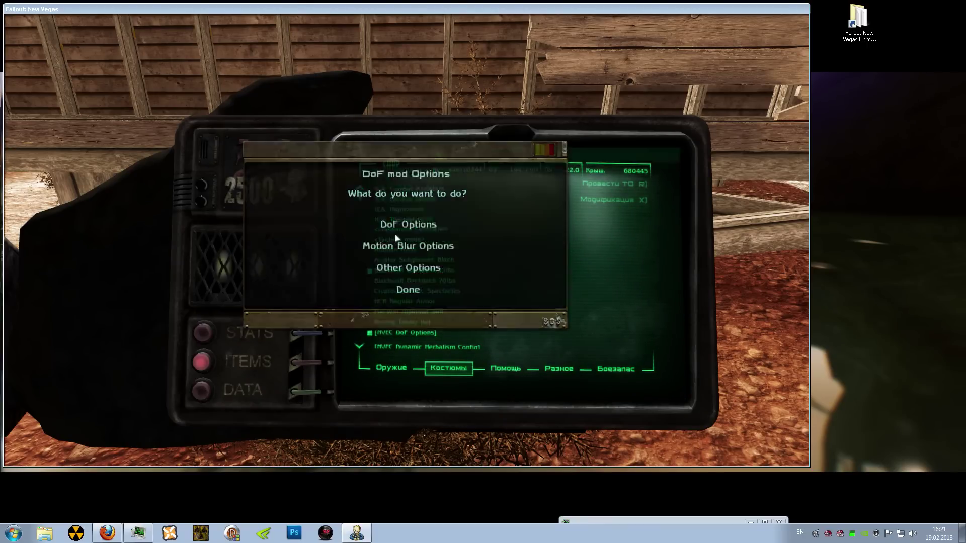
pyautogui.click(426, 284)
pyautogui.press('Tab')
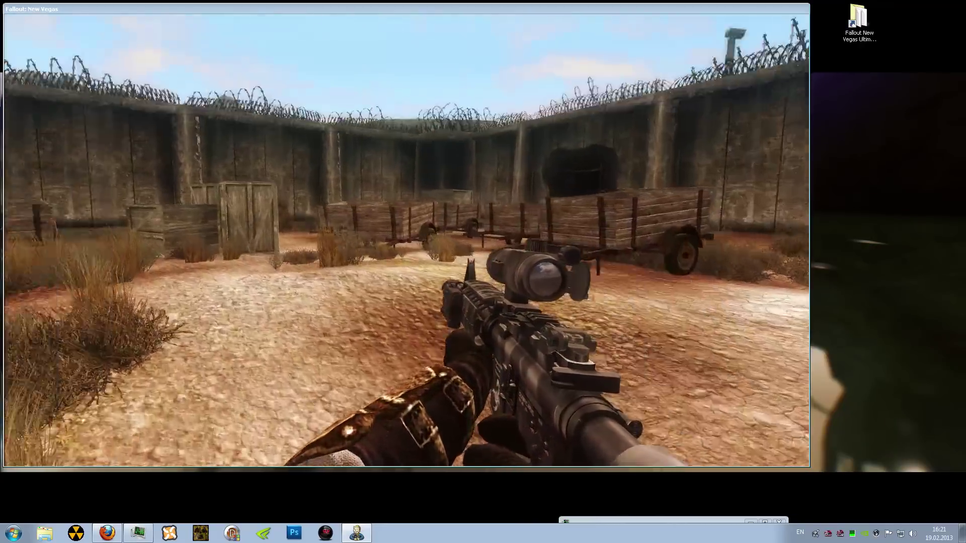
# Leave the game for the desktop, briefly bringing up and hiding the recorder window.
pyautogui.hotkey('alt', 'F4')
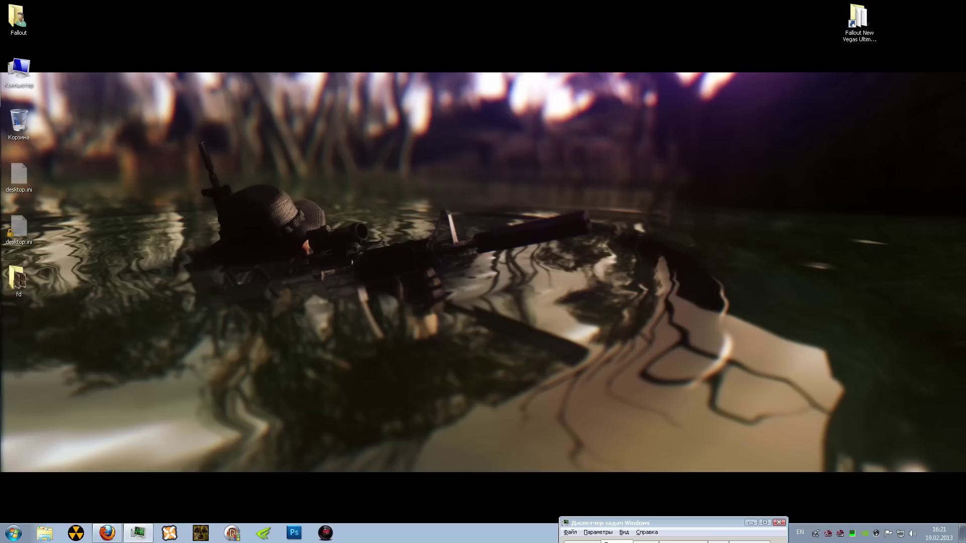
pyautogui.click(822, 536)
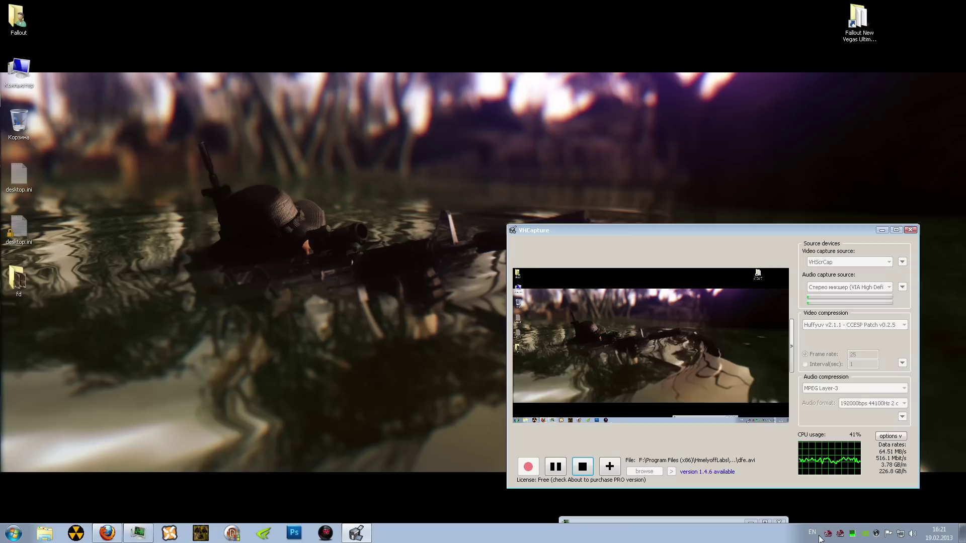
pyautogui.click(582, 467)
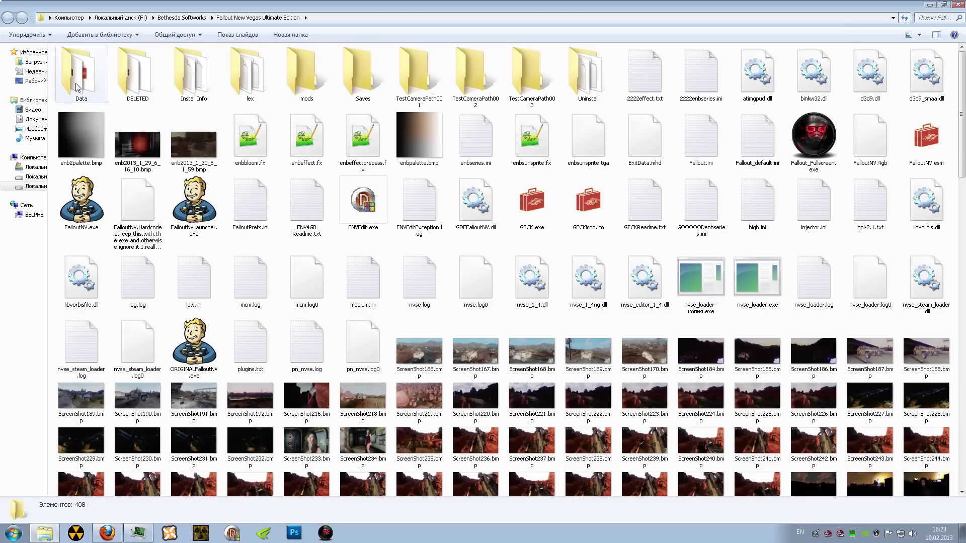
# Open the game's Data folder and then its Shaders folder with the 17 shaderpackage files.
pyautogui.doubleClick(75, 83)
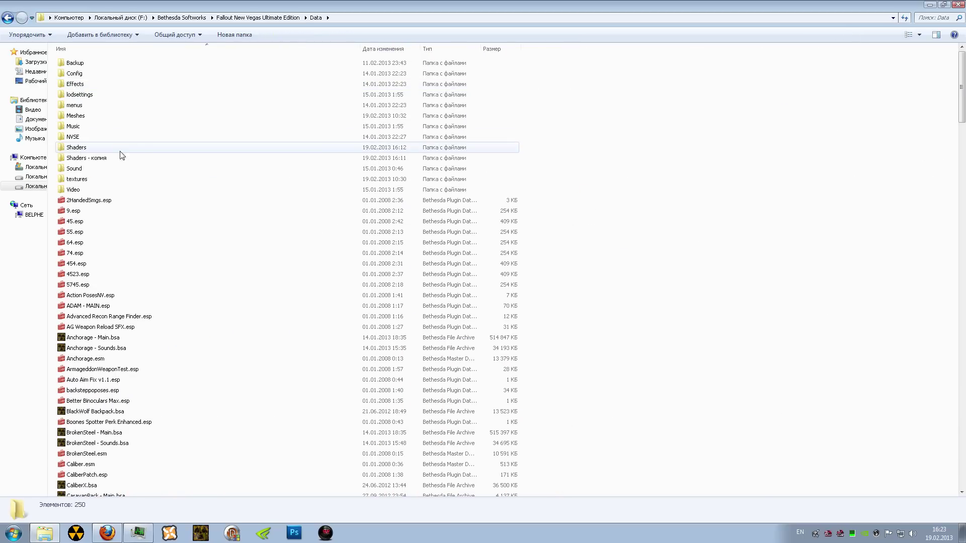
pyautogui.click(276, 18)
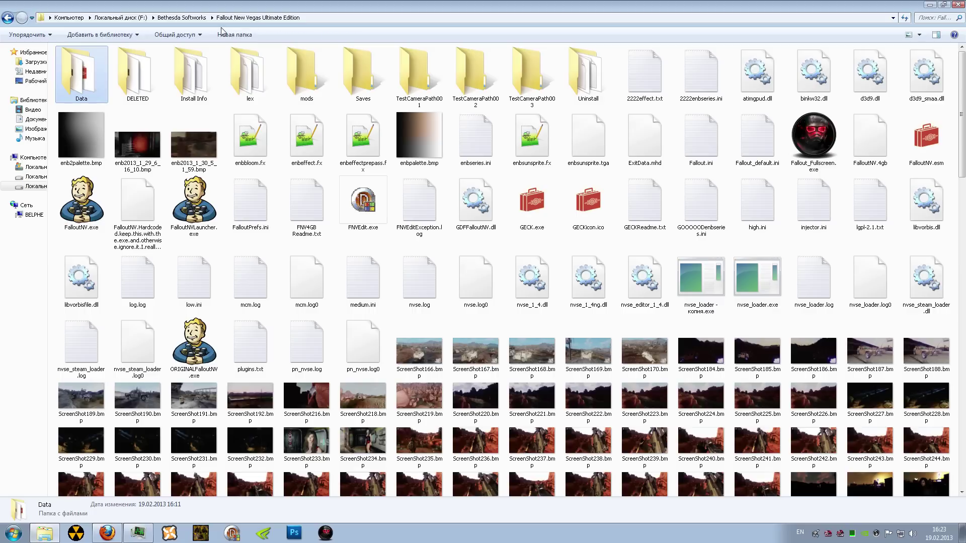
pyautogui.doubleClick(81, 78)
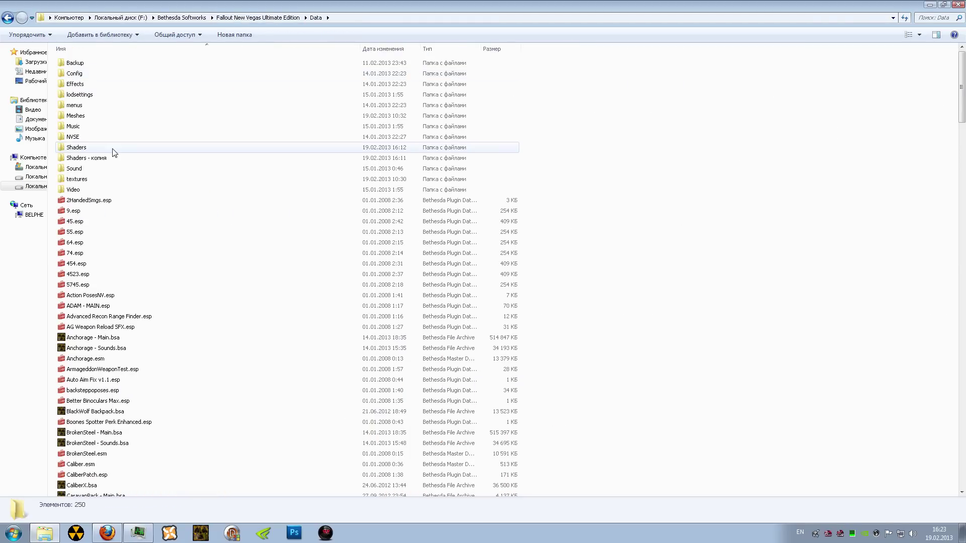
pyautogui.doubleClick(84, 150)
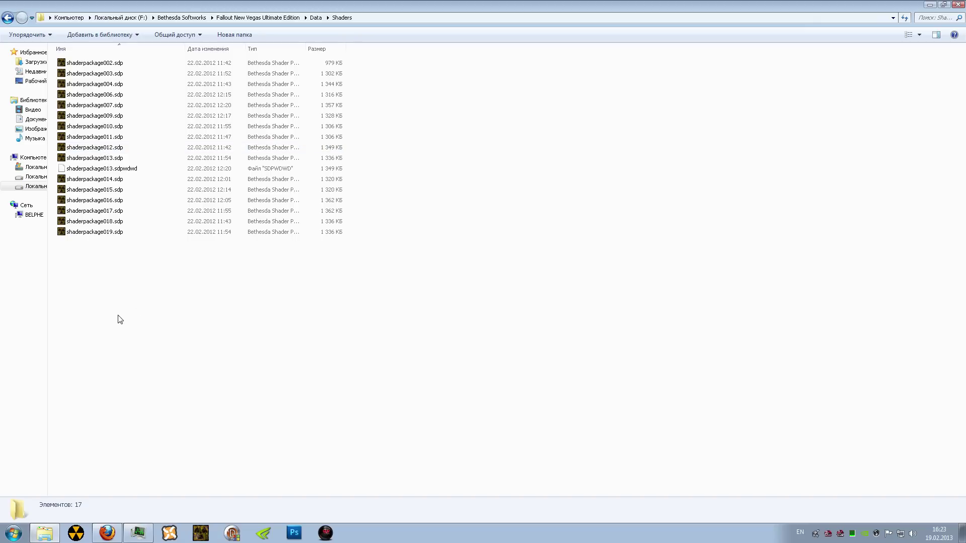
# Load the Fallout 3 Tweak Guide page 9 in a new Firefox tab.
pyautogui.click(107, 532)
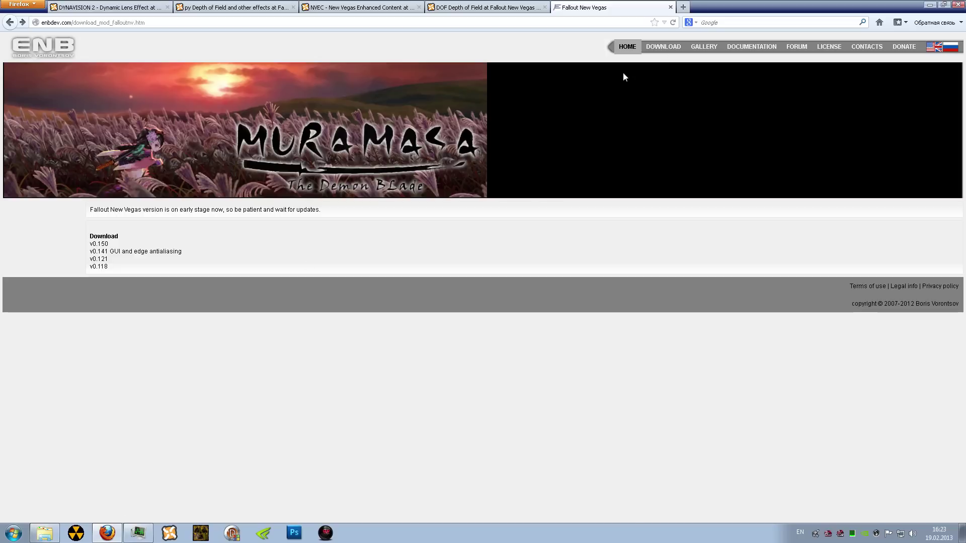
pyautogui.click(683, 7)
pyautogui.hotkey('ctrl', 'shift', 't')
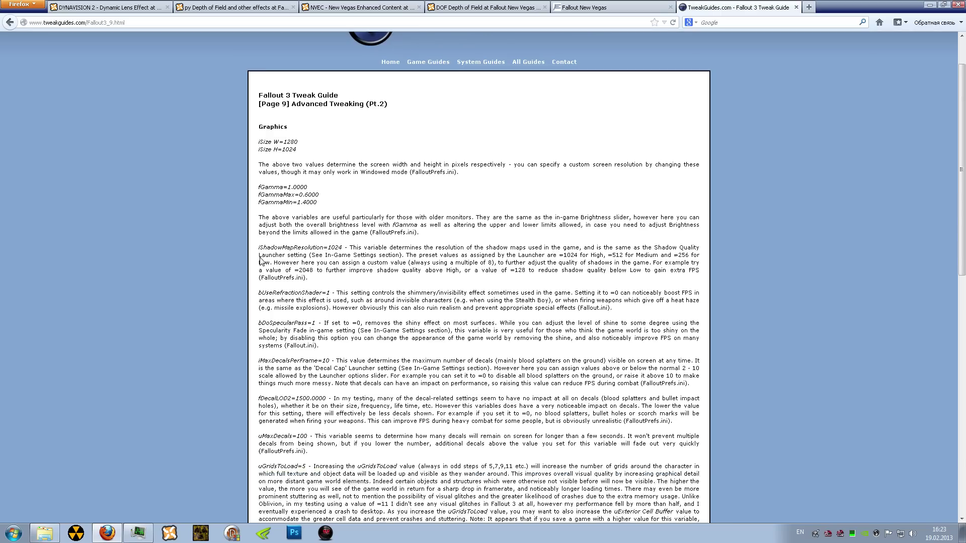
pyautogui.scroll(5, 297, 383)
pyautogui.scroll(-4, 297, 384)
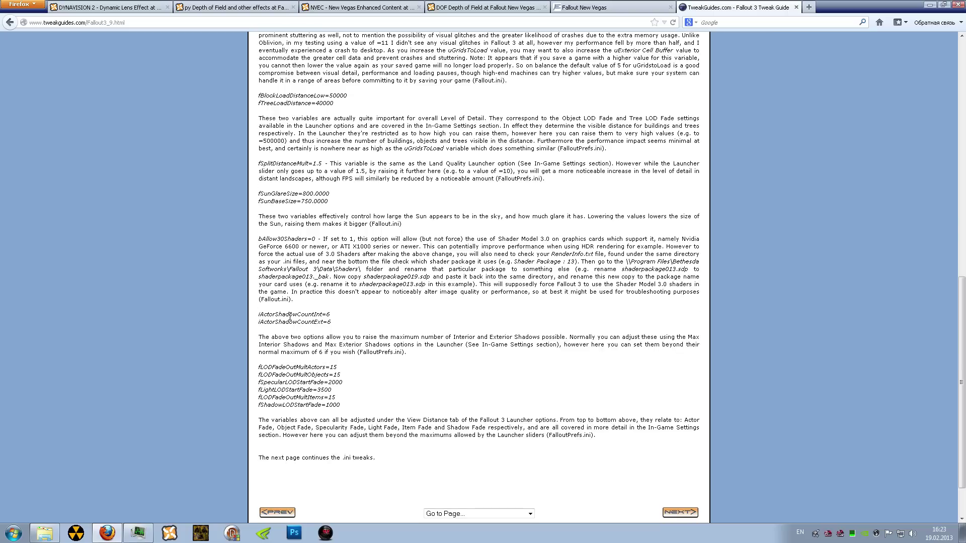
# Highlight the bAllow30Shaders paragraph and its shaderpackage013 renaming instructions.
pyautogui.moveTo(257, 241)
pyautogui.mouseDown()
pyautogui.moveTo(377, 287)
pyautogui.moveTo(379, 301)
pyautogui.mouseUp()
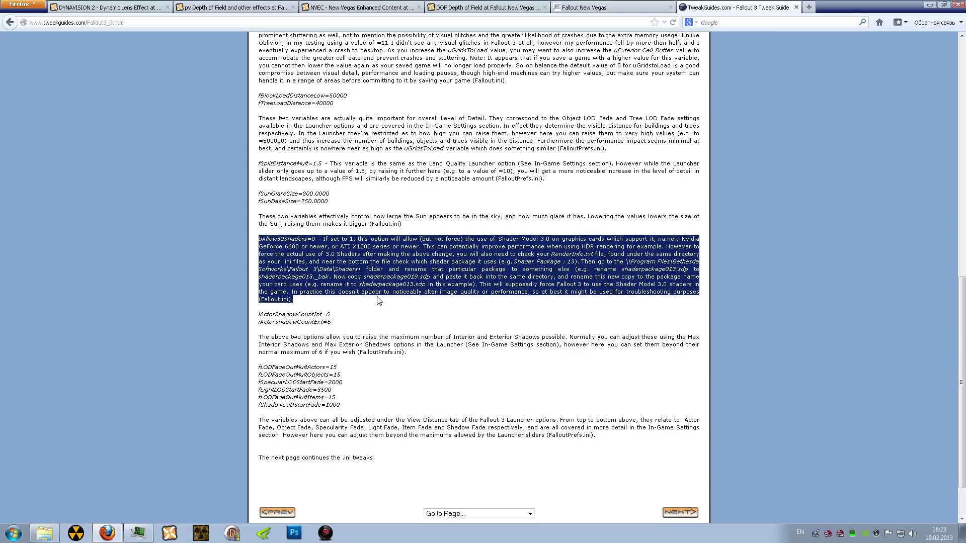
pyautogui.click(119, 23)
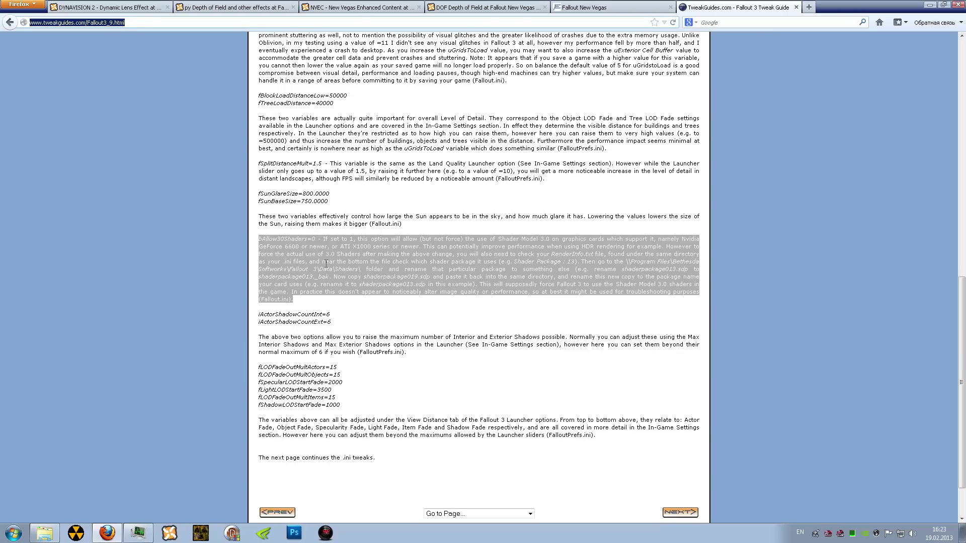
pyautogui.moveTo(258, 239); pyautogui.dragTo(278, 240)
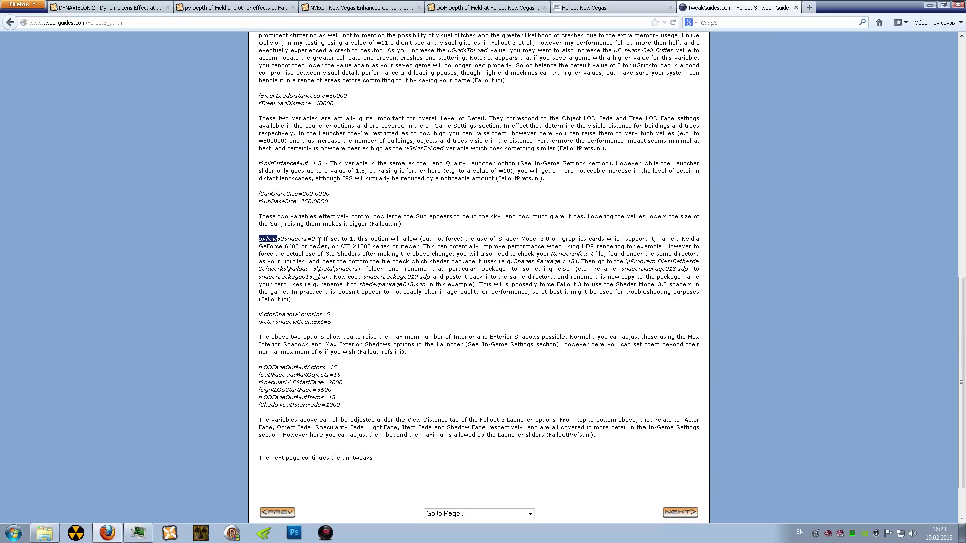
pyautogui.moveTo(576, 269); pyautogui.dragTo(579, 277)
pyautogui.click(592, 279)
# Reread the bAllow30Shaders paragraph, selecting and clearing it several times.
pyautogui.moveTo(264, 242)
pyautogui.mouseDown()
pyautogui.moveTo(453, 247)
pyautogui.moveTo(292, 302)
pyautogui.mouseUp()
pyautogui.click(260, 244)
pyautogui.moveTo(293, 302); pyautogui.dragTo(255, 239)
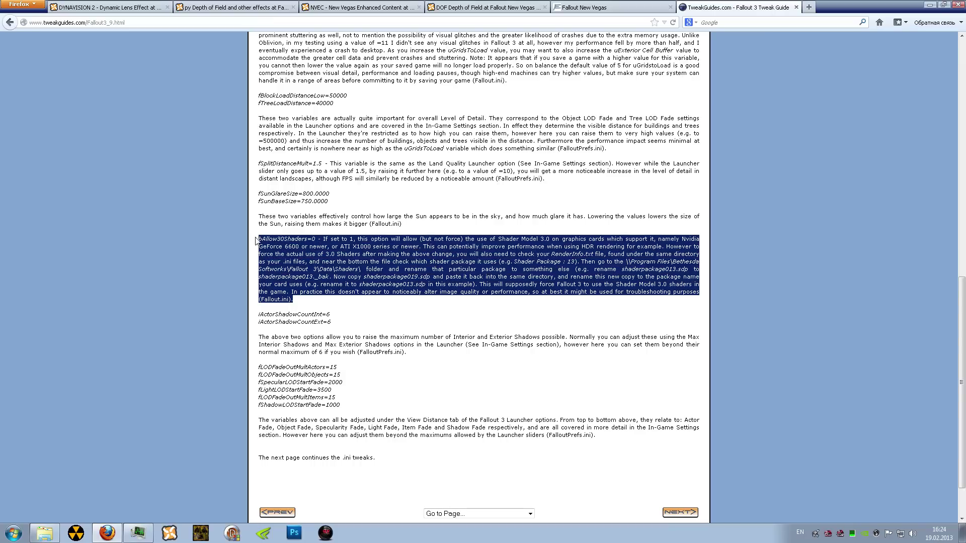
pyautogui.click(309, 301)
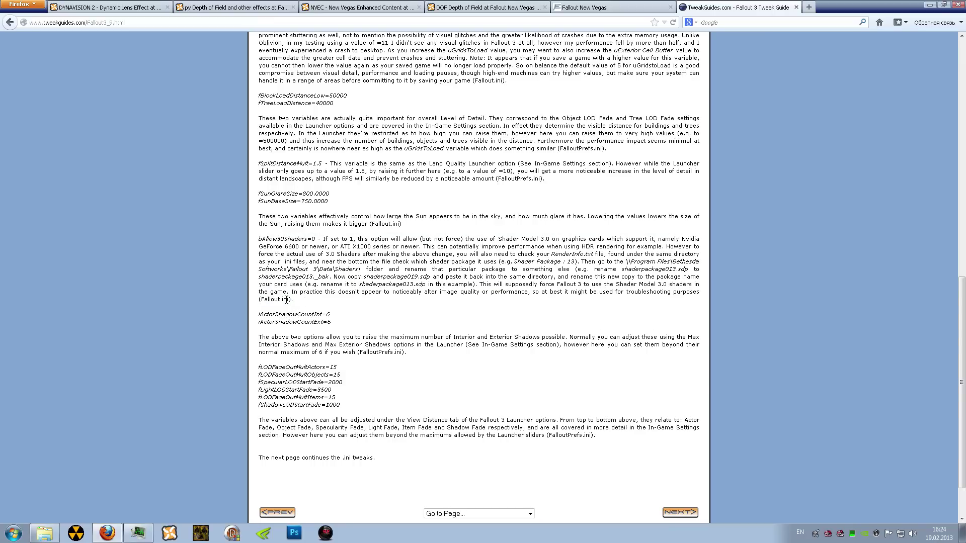
pyautogui.moveTo(296, 302)
pyautogui.mouseDown()
pyautogui.moveTo(382, 267)
pyautogui.moveTo(259, 240)
pyautogui.mouseUp()
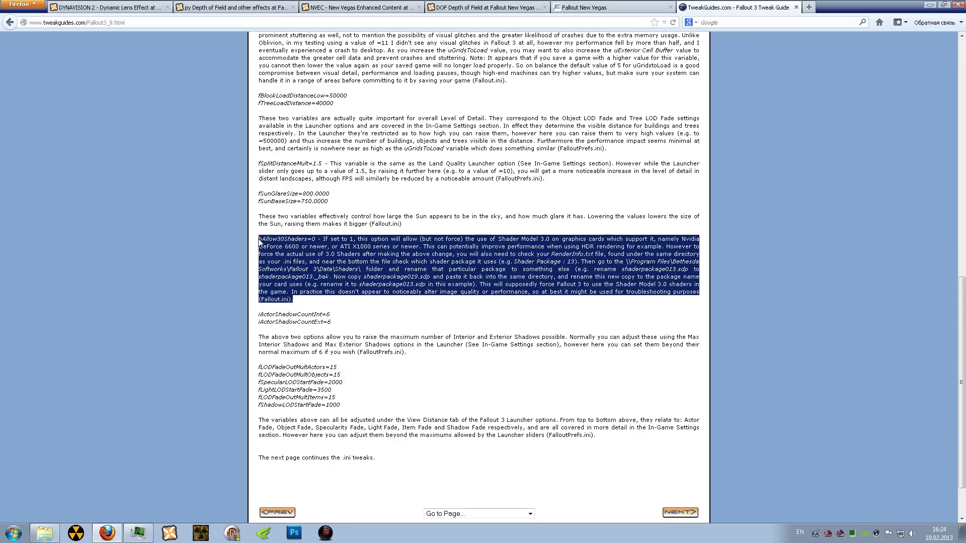
pyautogui.click(394, 304)
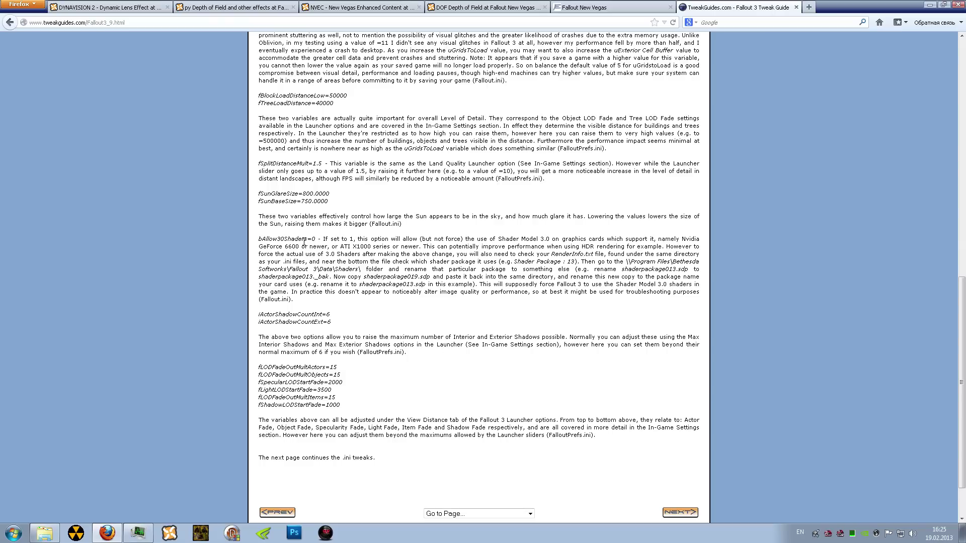
pyautogui.moveTo(316, 239)
pyautogui.mouseDown()
pyautogui.moveTo(259, 239)
pyautogui.moveTo(363, 240)
pyautogui.moveTo(410, 302)
pyautogui.mouseUp()
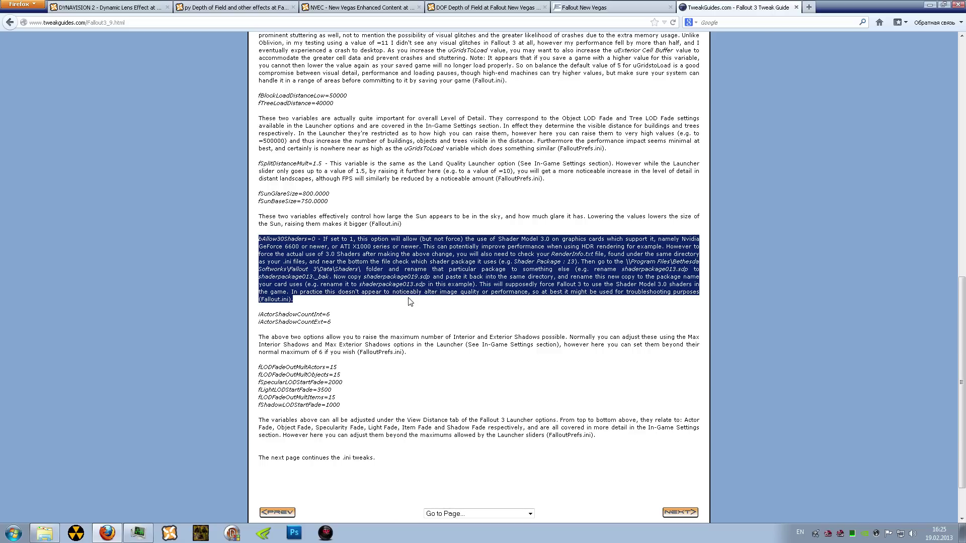
pyautogui.click(450, 311)
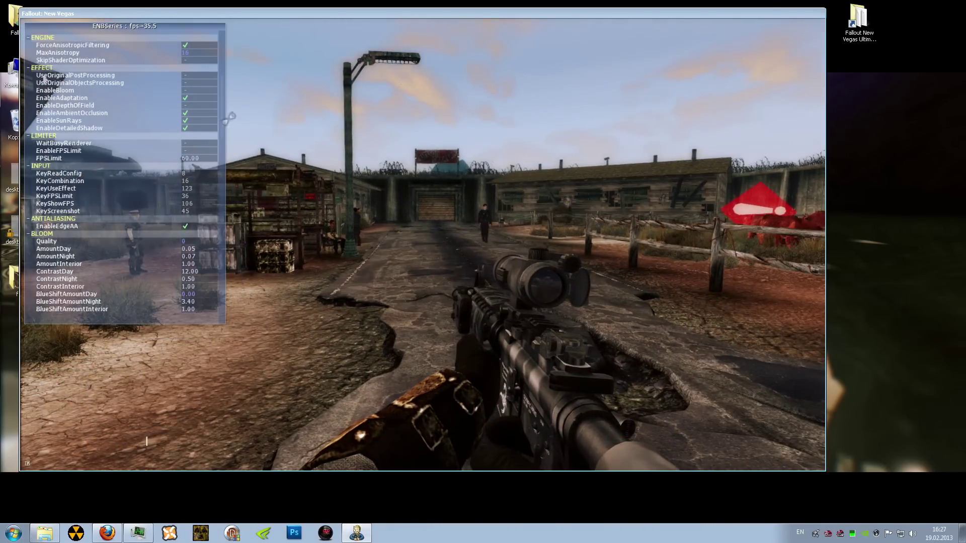
# Drag the ENB LightingIntensity sliders so Day reads 3.97 and Night 1.94.
pyautogui.scroll(-15, 225, 151)
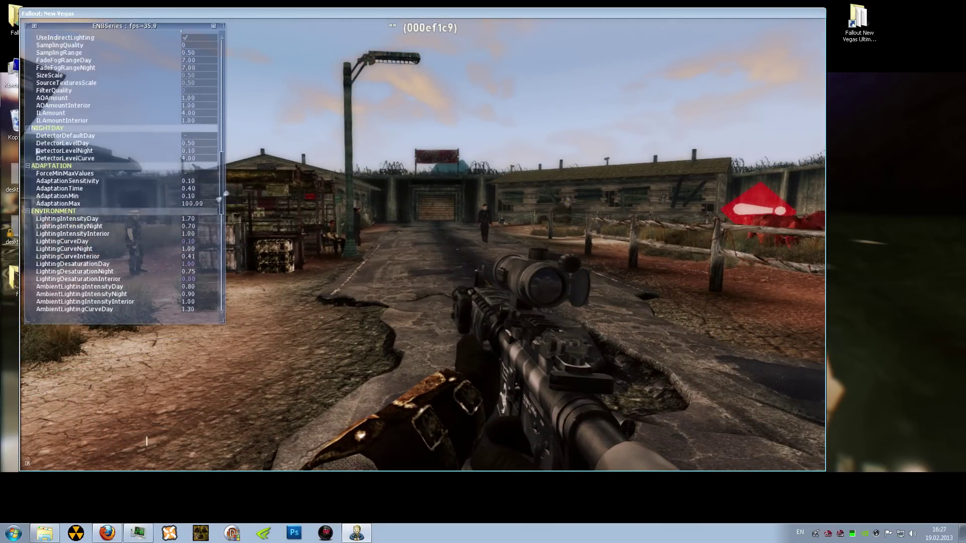
pyautogui.scroll(-5, 226, 193)
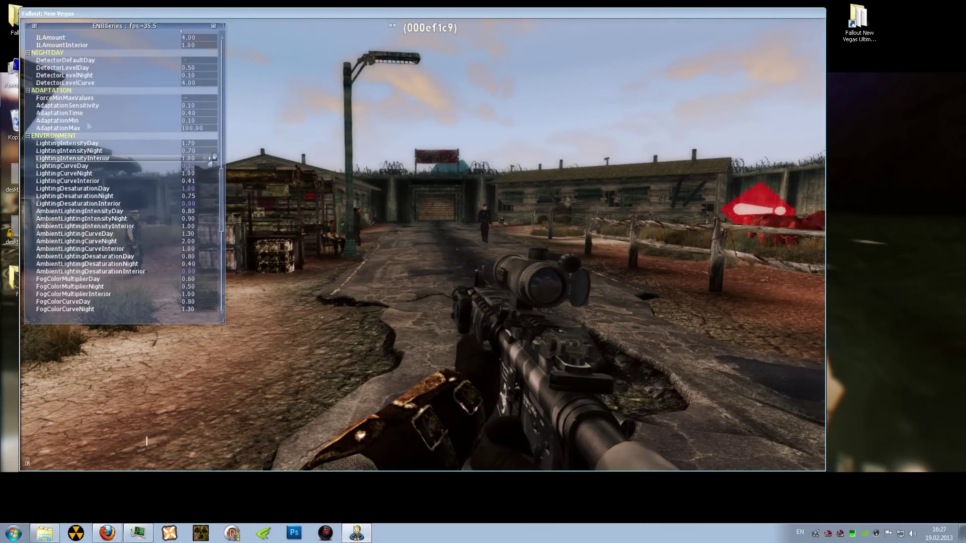
pyautogui.moveTo(215, 158)
pyautogui.mouseDown()
pyautogui.moveTo(259, 116)
pyautogui.moveTo(289, 123)
pyautogui.moveTo(262, 120)
pyautogui.moveTo(216, 146)
pyautogui.moveTo(141, 112)
pyautogui.moveTo(254, 124)
pyautogui.moveTo(216, 153)
pyautogui.moveTo(221, 141)
pyautogui.moveTo(324, 90)
pyautogui.moveTo(301, 216)
pyautogui.moveTo(344, 90)
pyautogui.moveTo(276, 76)
pyautogui.moveTo(131, 108)
pyautogui.mouseUp()
pyautogui.scroll(1, 132, 114)
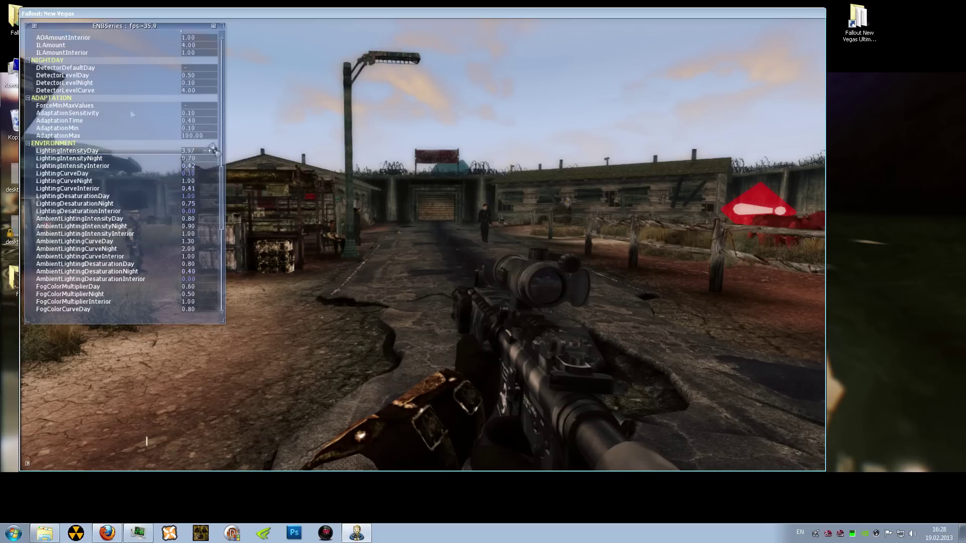
pyautogui.moveTo(211, 158)
pyautogui.mouseDown()
pyautogui.moveTo(280, 99)
pyautogui.moveTo(120, 71)
pyautogui.moveTo(255, 167)
pyautogui.moveTo(206, 162)
pyautogui.moveTo(147, 132)
pyautogui.moveTo(221, 173)
pyautogui.moveTo(366, 197)
pyautogui.moveTo(255, 18)
pyautogui.moveTo(300, 300)
pyautogui.moveTo(328, 204)
pyautogui.mouseUp()
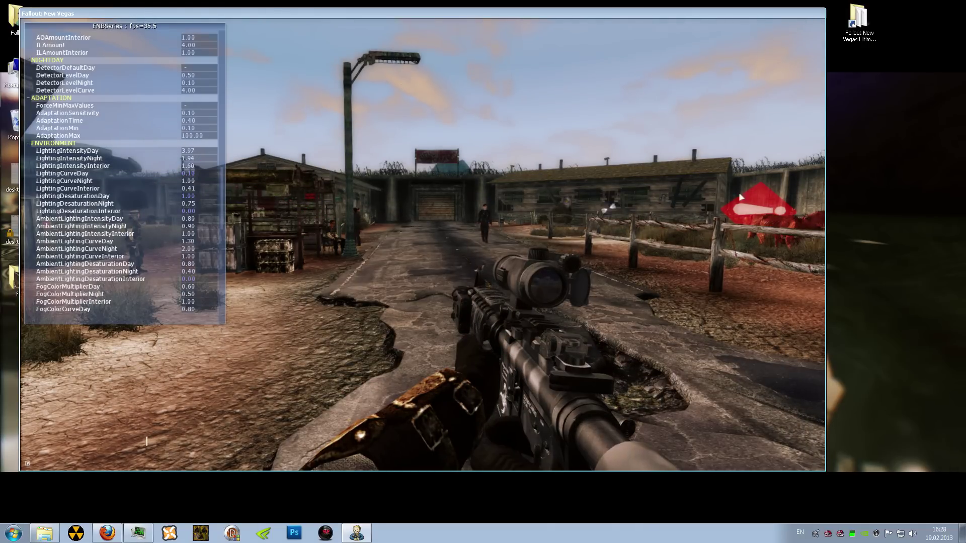
# Close the ENB settings panel and walk around the settlement toward the shack.
pyautogui.hotkey('shift', 'Return')
pyautogui.press('w')
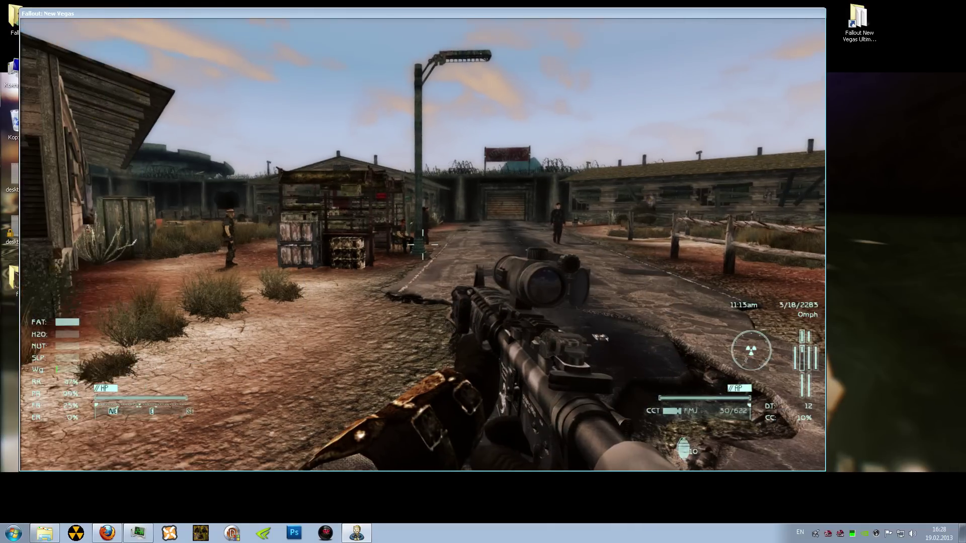
pyautogui.press('w')
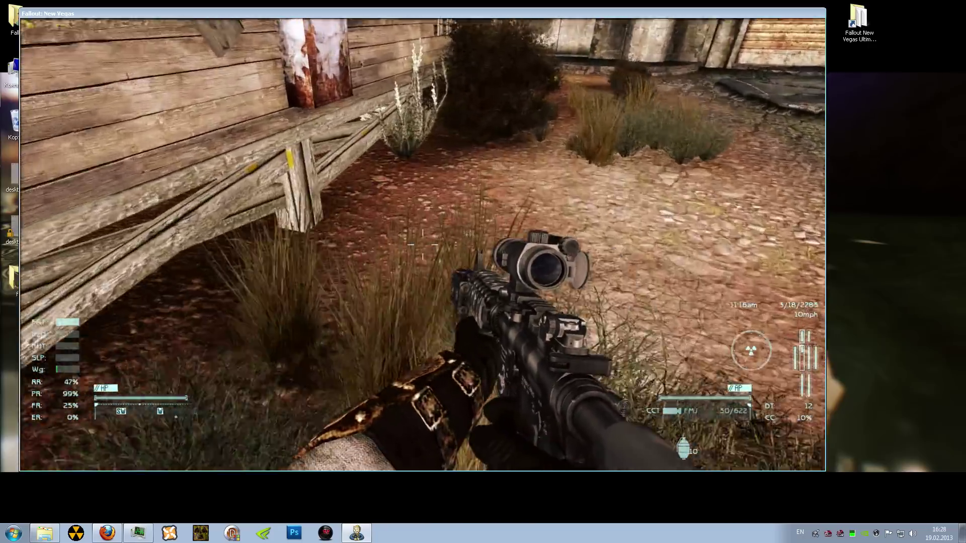
pyautogui.press('w')
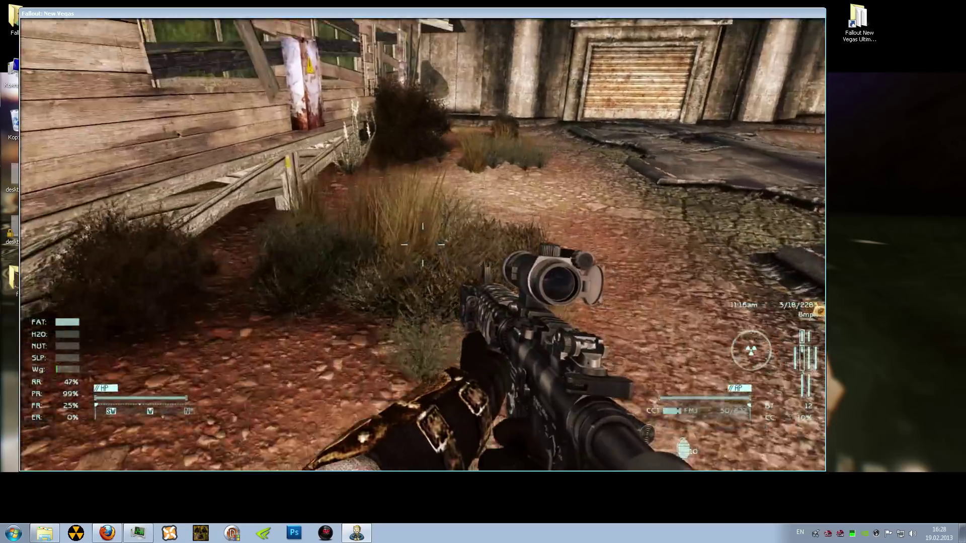
pyautogui.press('w')
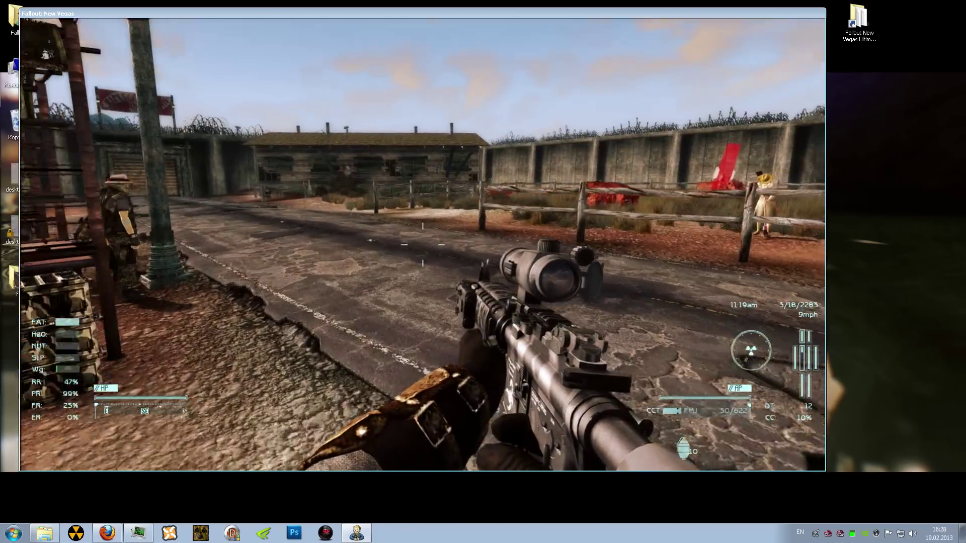
# Switch to the Explorer Shaders window and select shaderpackage013.sdpwdwd.
pyautogui.hotkey('alt', 'Tab')
pyautogui.press('Tab')
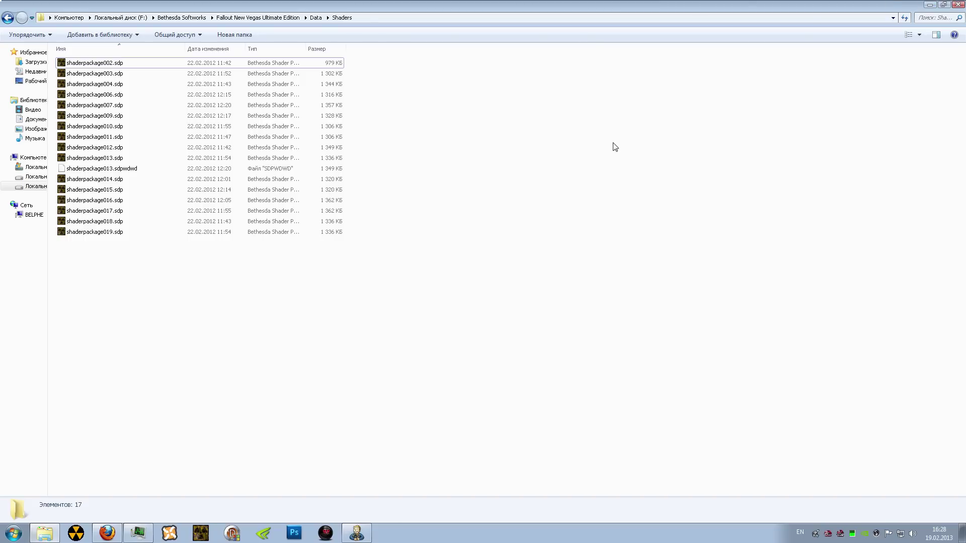
pyautogui.click(119, 172)
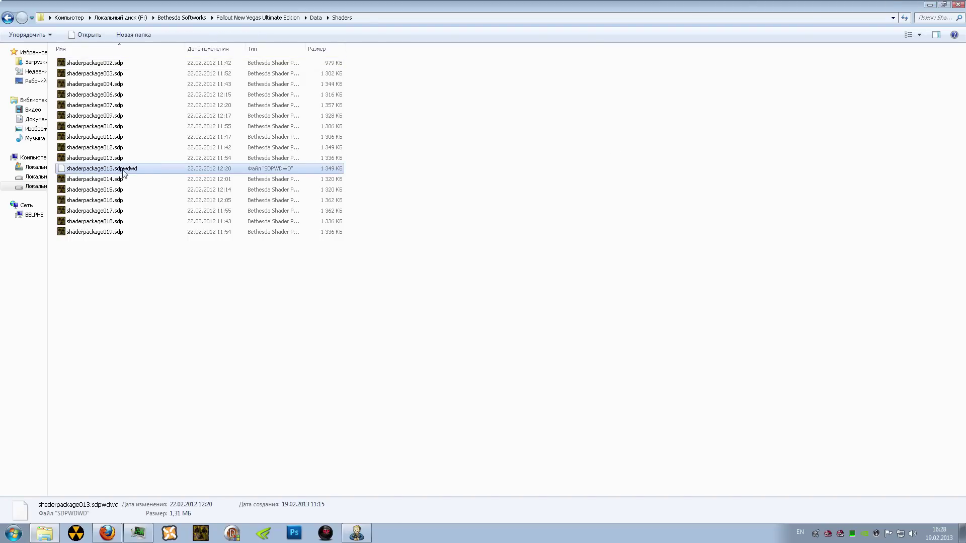
# Return to the TweakGuides bAllow30Shaders paragraph in Firefox and quit the game.
pyautogui.click(108, 532)
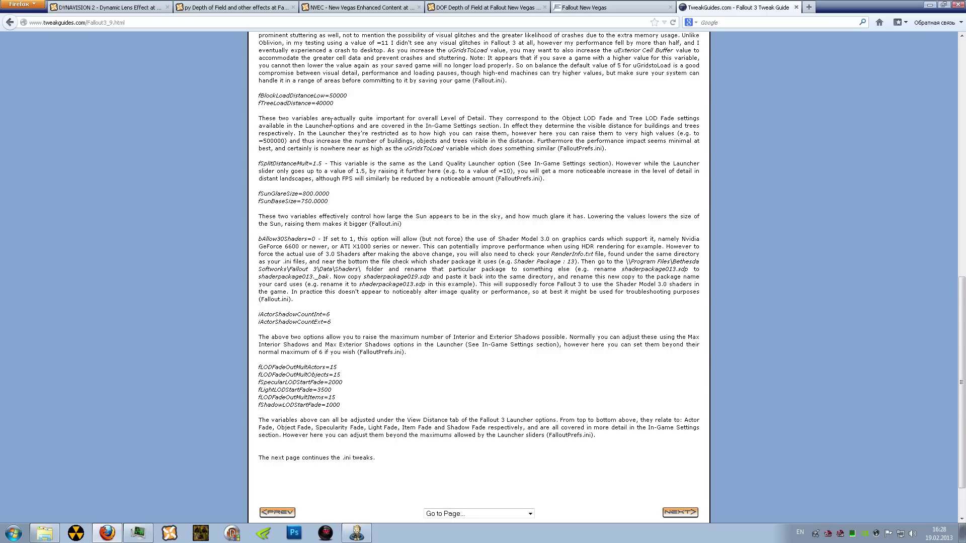
pyautogui.click(596, 5)
pyautogui.click(721, 6)
pyautogui.moveTo(262, 241)
pyautogui.mouseDown()
pyautogui.moveTo(347, 271)
pyautogui.moveTo(355, 305)
pyautogui.mouseUp()
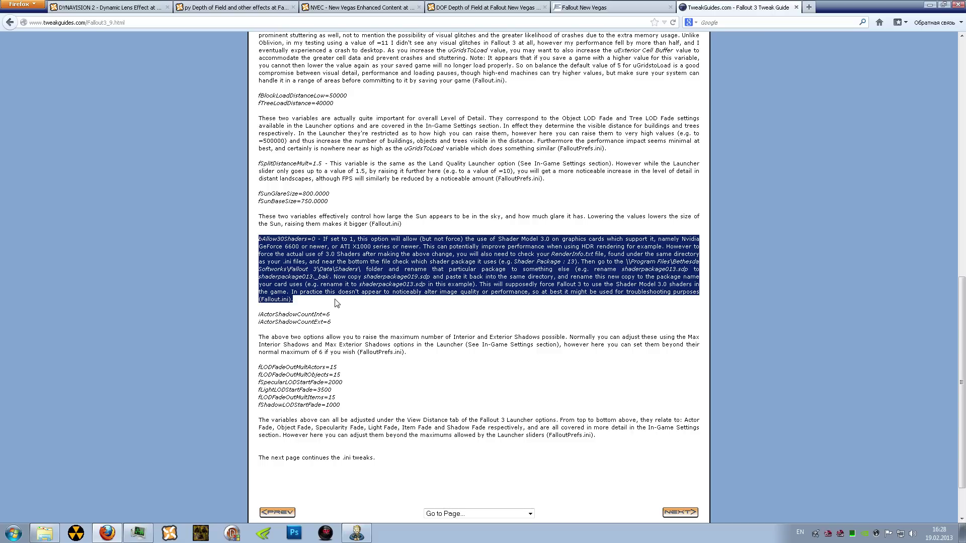
pyautogui.click(370, 456)
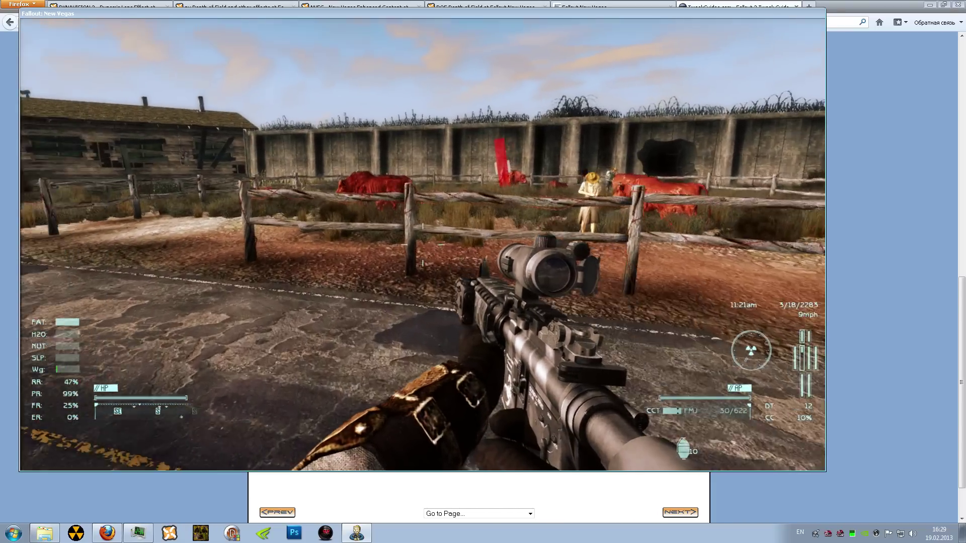
pyautogui.hotkey('alt', 'F4')
pyautogui.moveTo(257, 239)
pyautogui.mouseDown()
pyautogui.moveTo(350, 280)
pyautogui.moveTo(356, 304)
pyautogui.mouseUp()
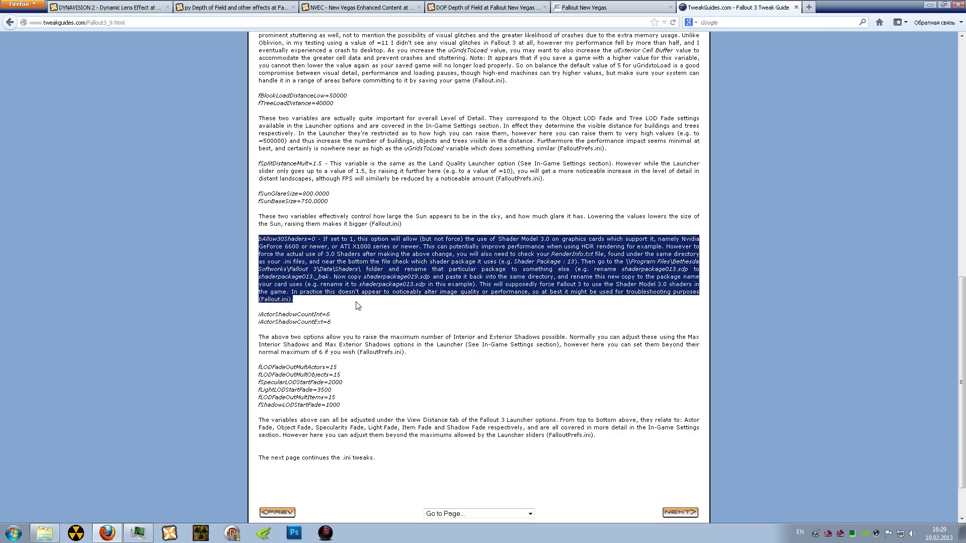
# Highlight the guide's paste-back instruction and the target name shaderpackage013.sdp, then switch to Explorer.
pyautogui.click(470, 241)
pyautogui.moveTo(432, 276)
pyautogui.mouseDown()
pyautogui.moveTo(490, 278)
pyautogui.moveTo(365, 284)
pyautogui.moveTo(424, 282)
pyautogui.moveTo(371, 278)
pyautogui.mouseUp()
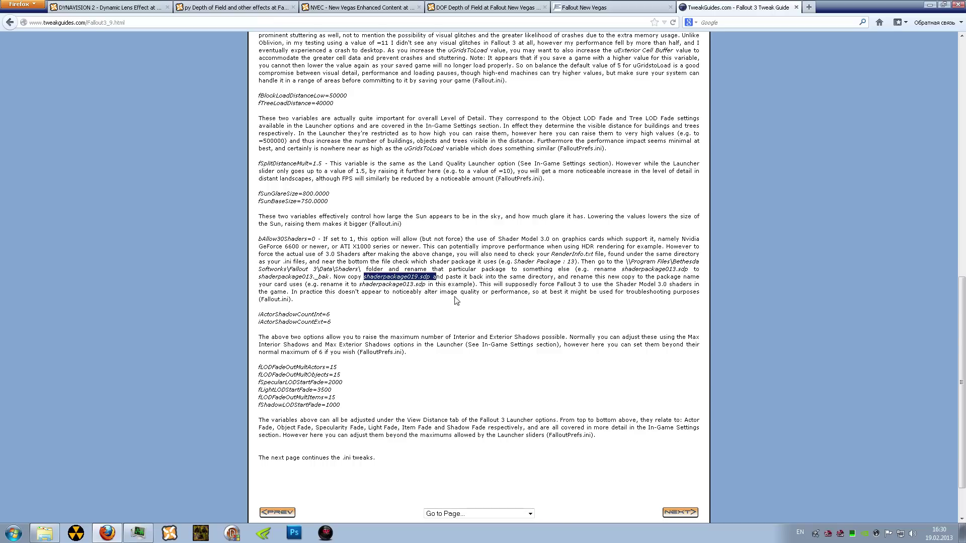
pyautogui.moveTo(376, 284); pyautogui.dragTo(413, 285)
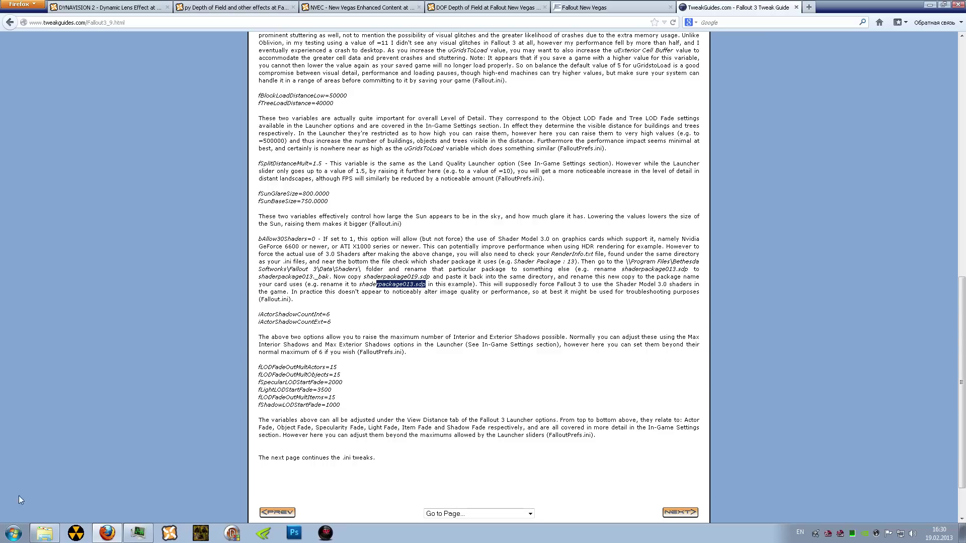
pyautogui.click(45, 533)
# In Data\Shaders, make a backup copy of shaderpackage013.sdp.
pyautogui.doubleClick(103, 85)
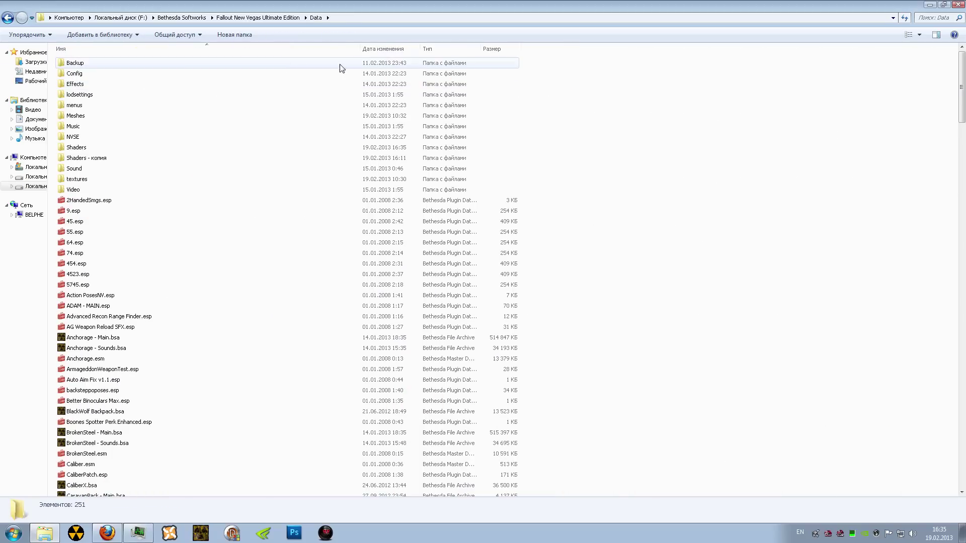
pyautogui.doubleClick(99, 148)
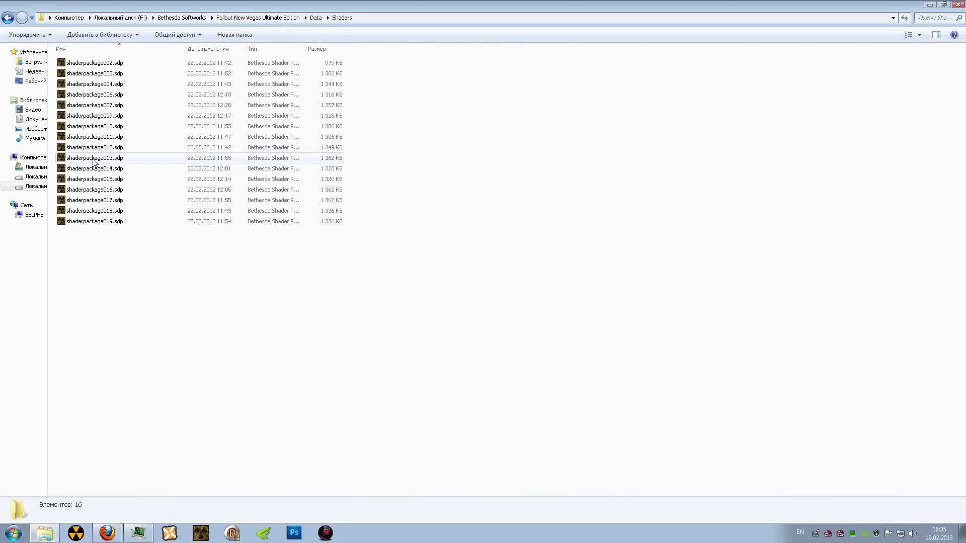
pyautogui.click(94, 161)
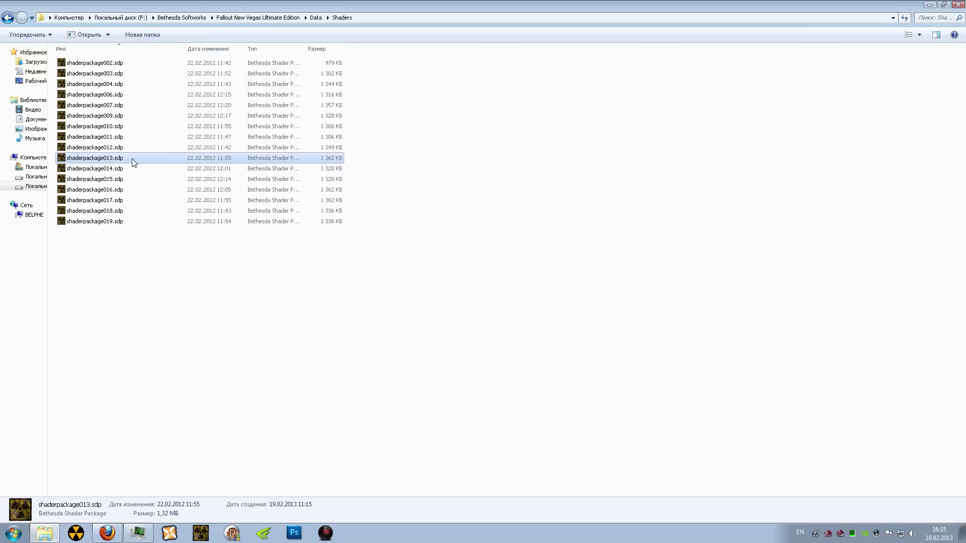
pyautogui.hotkey('ctrl', 'c')
pyautogui.hotkey('ctrl', 'v')
# Duplicate shaderpackage017.sdp and delete the original shaderpackage013.sdp.
pyautogui.click(137, 213)
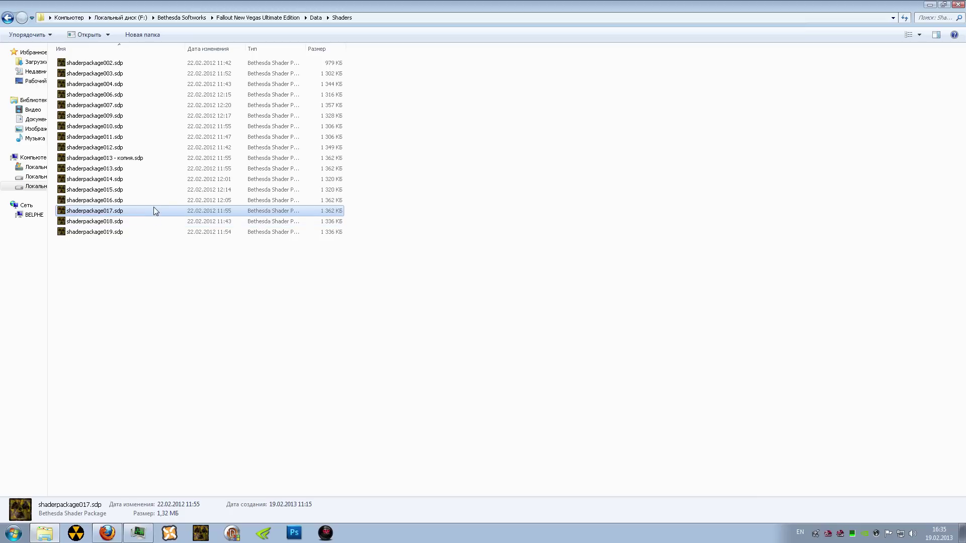
pyautogui.hotkey('ctrl', 'c')
pyautogui.hotkey('ctrl', 'v')
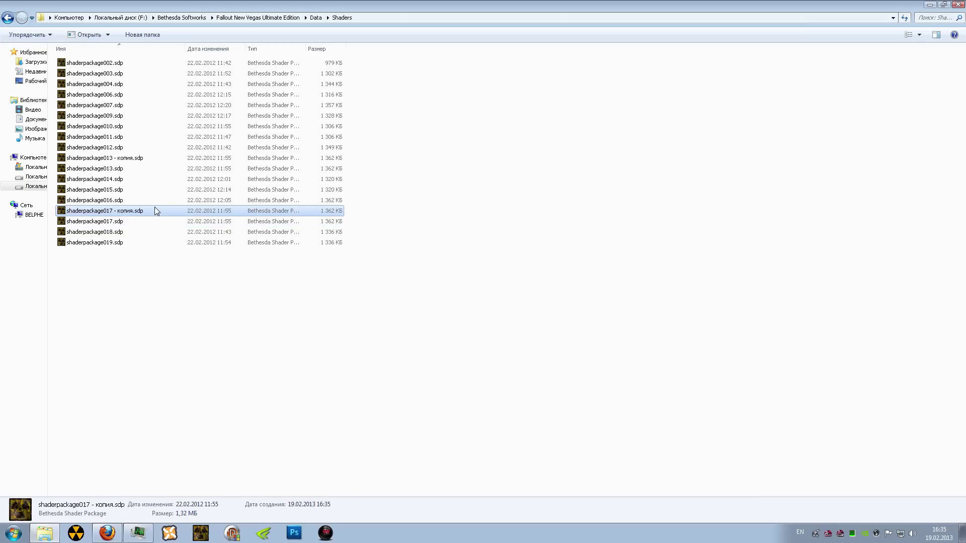
pyautogui.click(117, 170)
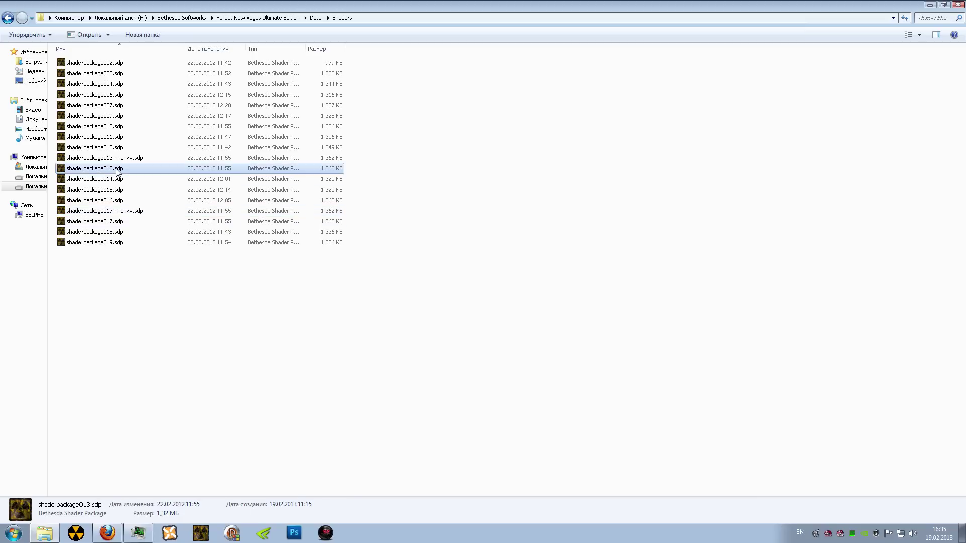
pyautogui.press('Delete')
pyautogui.press('Return')
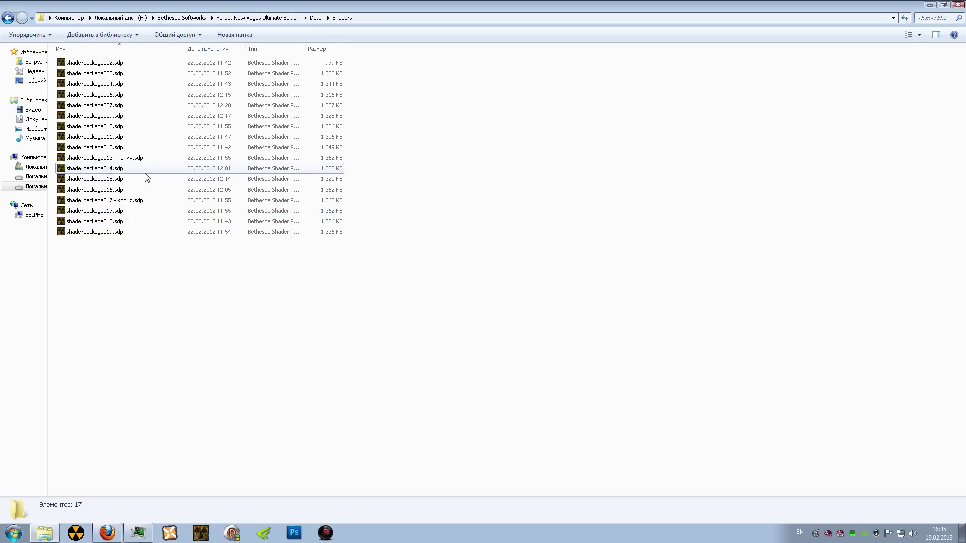
# Rename 'shaderpackage017 - копия.sdp' to shaderpackage013.sdp.
pyautogui.click(145, 205)
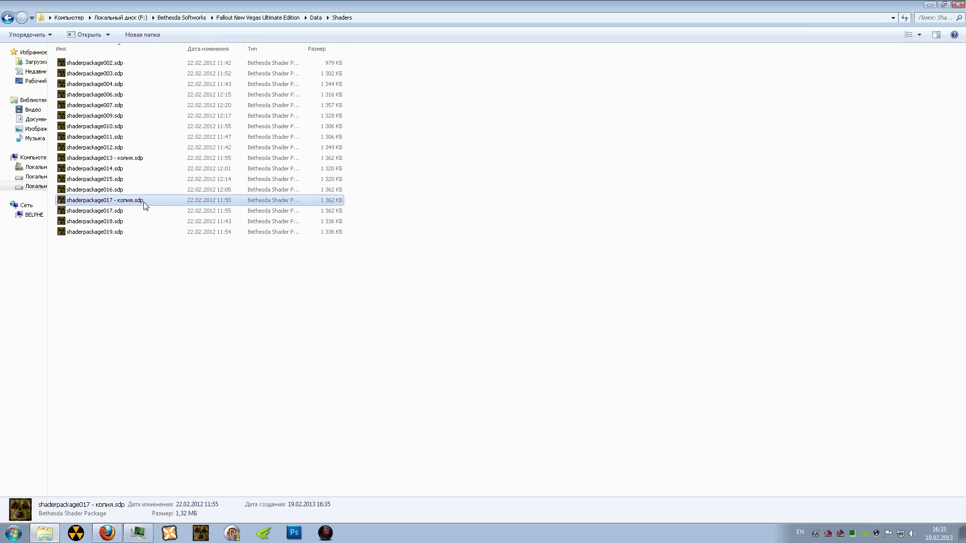
pyautogui.click(144, 201)
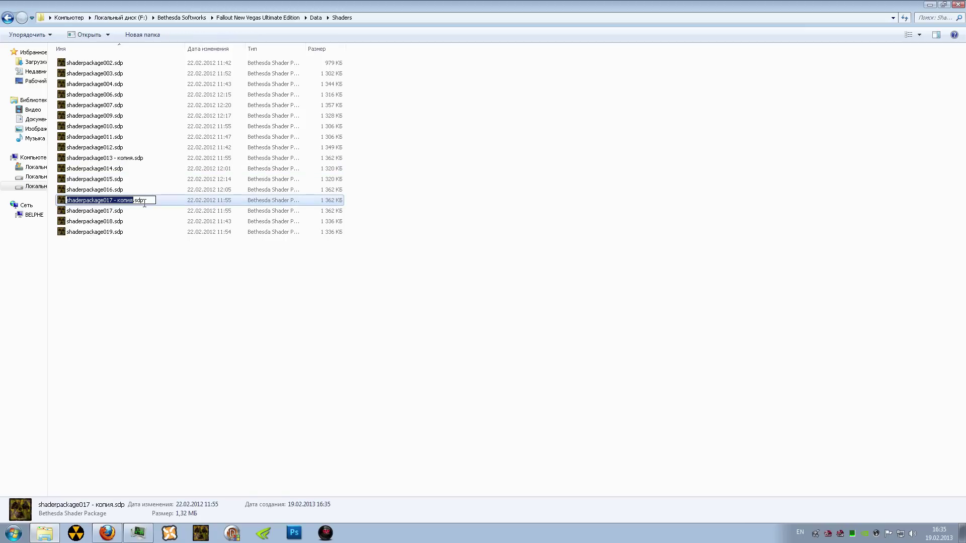
pyautogui.write('shaderpackage013')
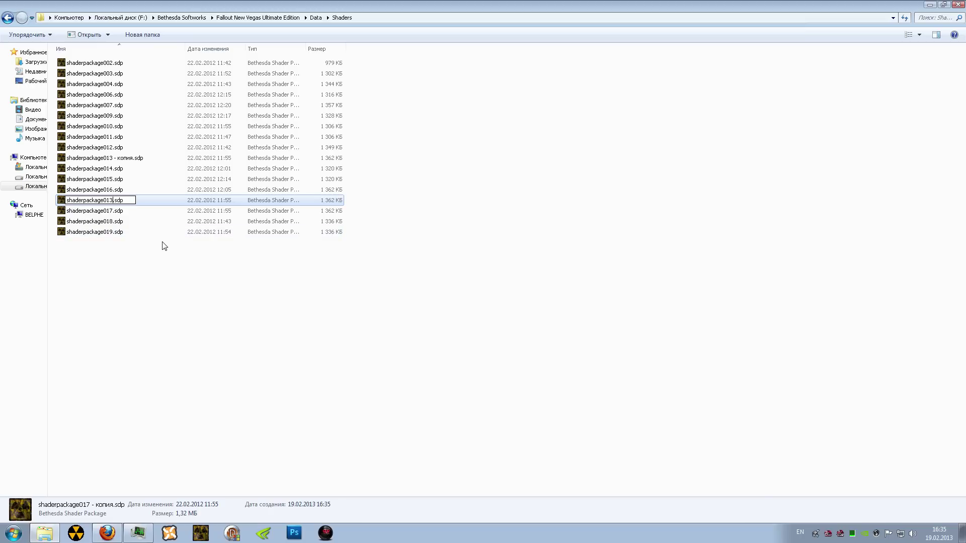
pyautogui.press('Return')
pyautogui.click(136, 260)
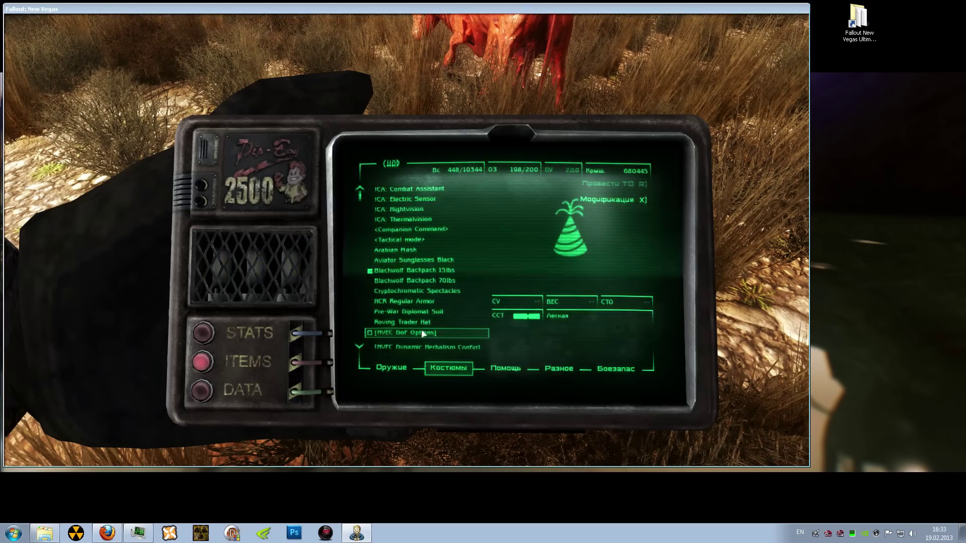
# Open the NVEC DoF Options item and bring up its Depth of Field Options choices.
pyautogui.click(423, 334)
pyautogui.click(432, 221)
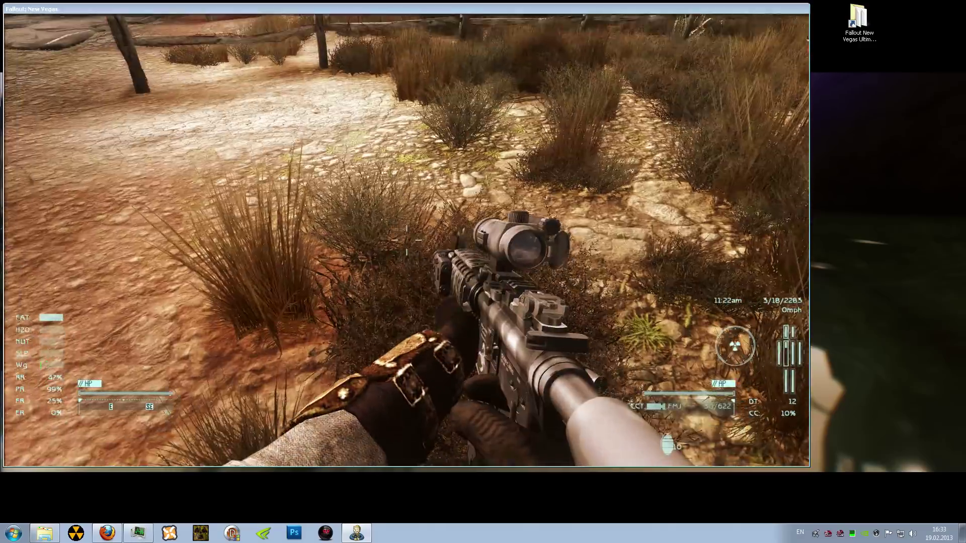
# Walk through the scrubland checking the blur, ending at the wooden fence before the shack.
pyautogui.press('w')
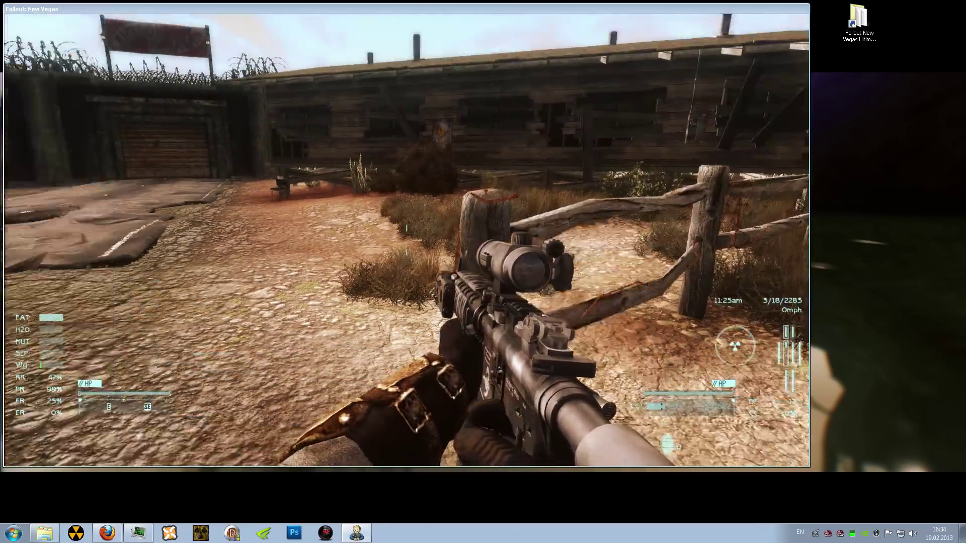
pyautogui.press('w')
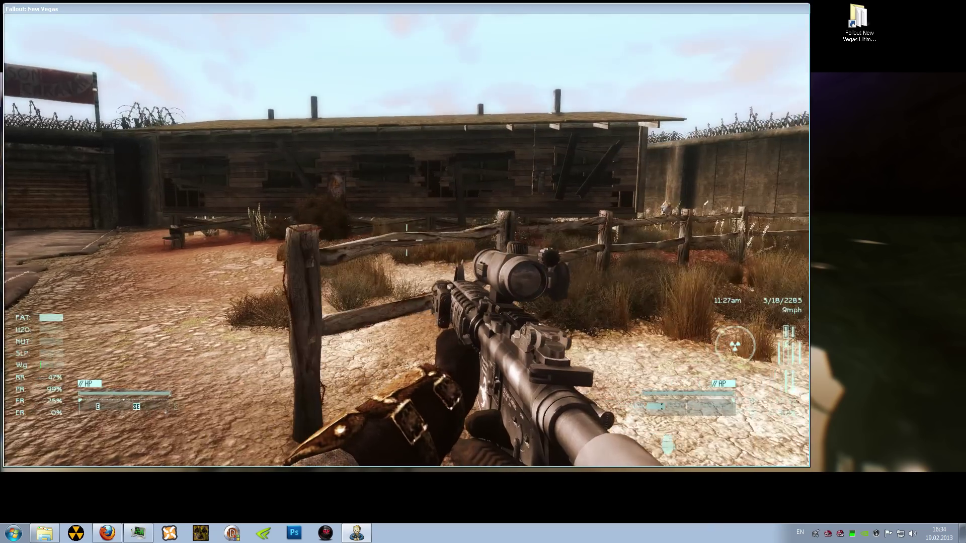